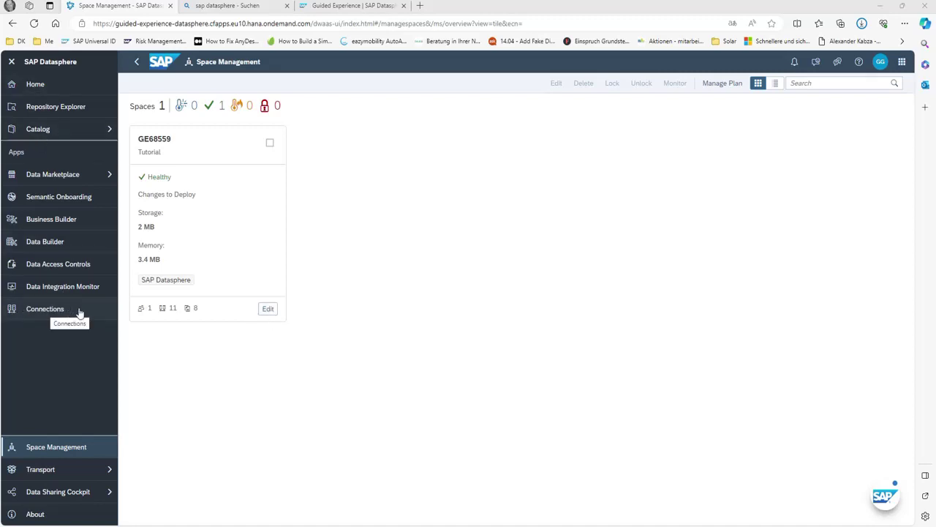
Edit the Tutorial space and scroll past Members and Database Access to the Connections section.
{"action": "left_click", "coordinate": [266, 309]}
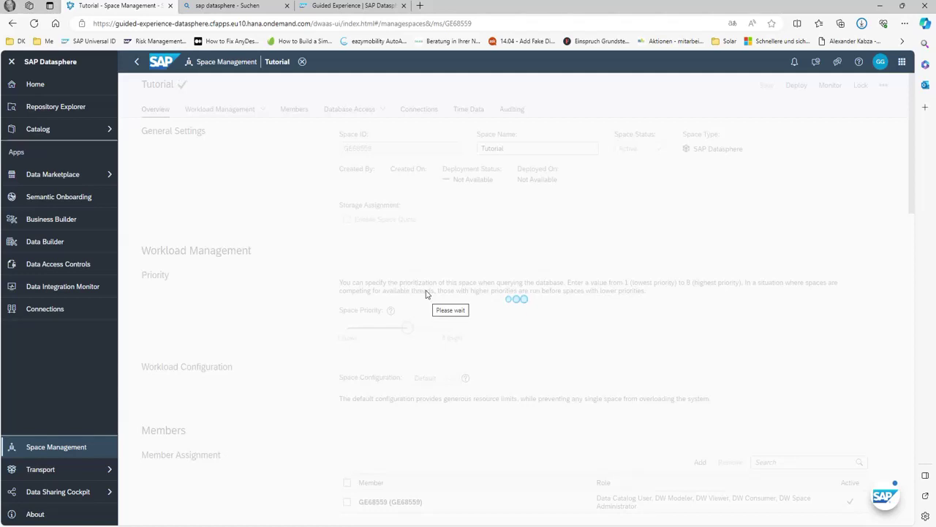
{"action": "scroll", "coordinate": [426, 293], "scroll_direction": "down", "scroll_amount": 5}
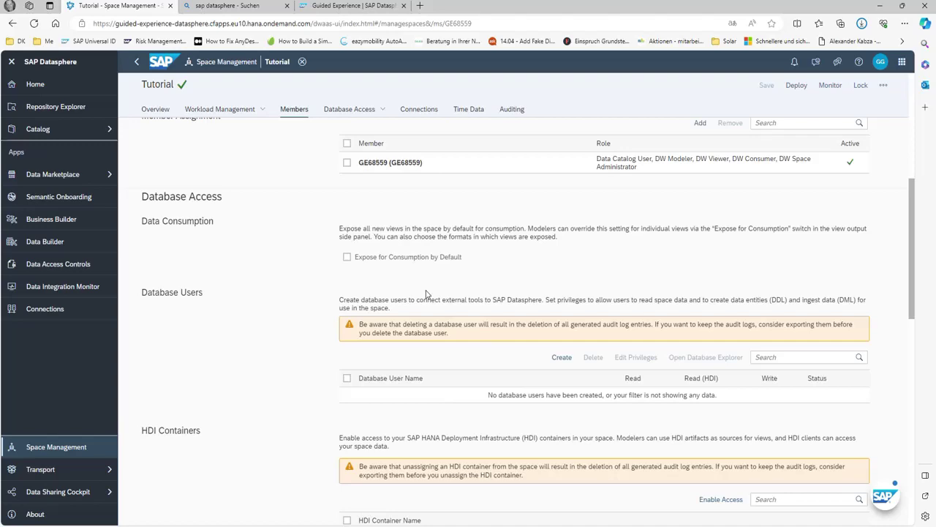
{"action": "scroll", "coordinate": [333, 260], "scroll_direction": "down", "scroll_amount": 4}
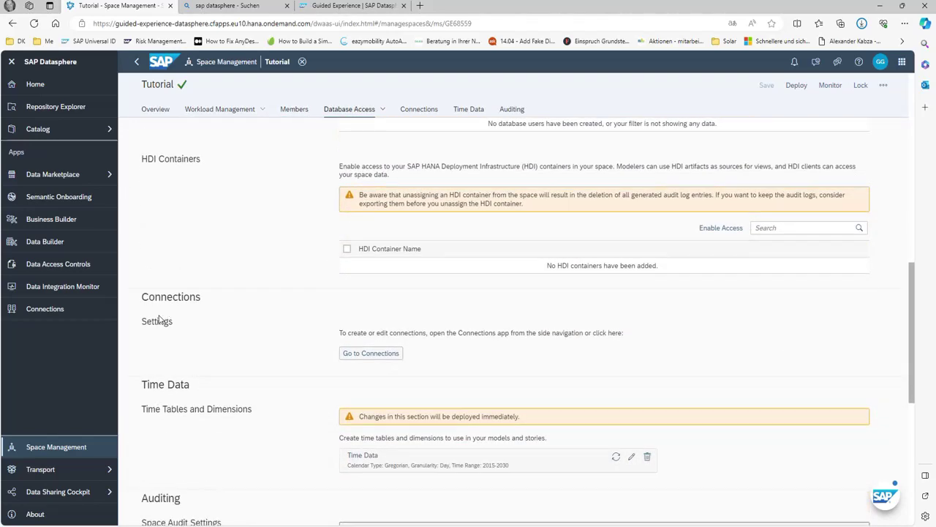
Go to the Tutorial space's Local Connections list of eleven connections, including BW_ONPREM and HANA_CLOUD.
{"action": "left_click", "coordinate": [380, 354]}
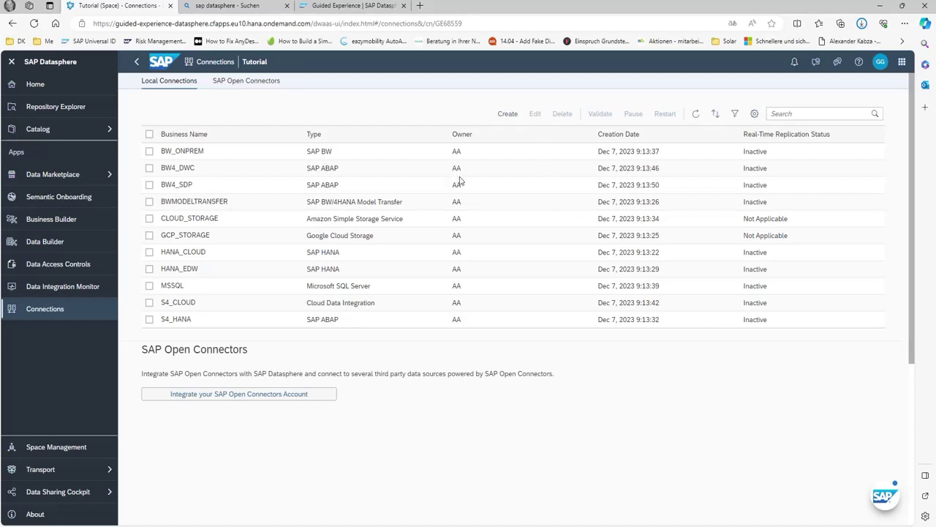
Begin a new connection and browse the type tiles, such as Generic OData, SAP BW and Apache Kafka.
{"action": "left_click", "coordinate": [508, 115]}
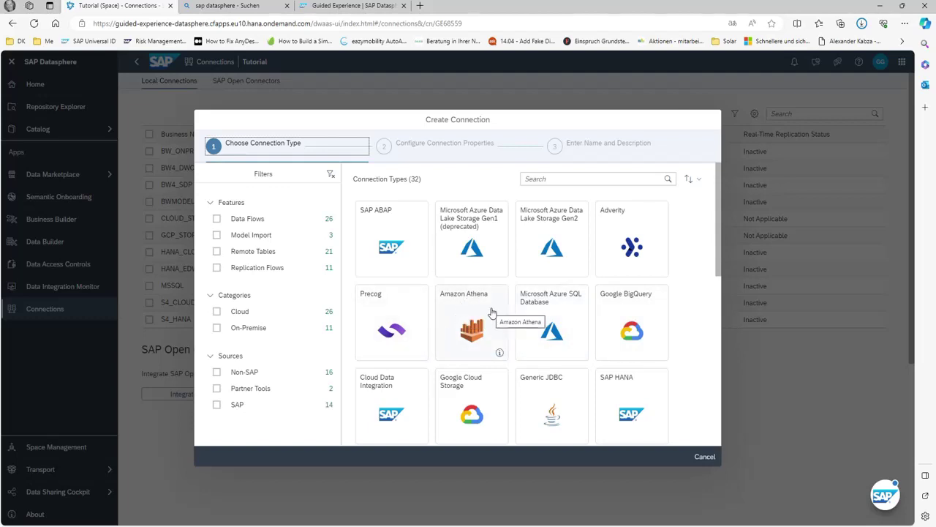
{"action": "scroll", "coordinate": [458, 319], "scroll_direction": "down", "scroll_amount": 1}
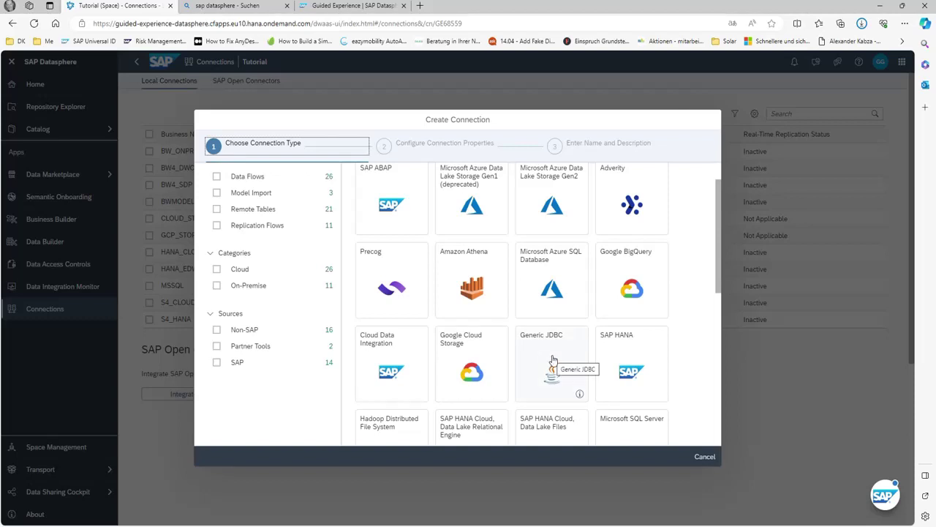
{"action": "scroll", "coordinate": [553, 360], "scroll_direction": "down", "scroll_amount": 2}
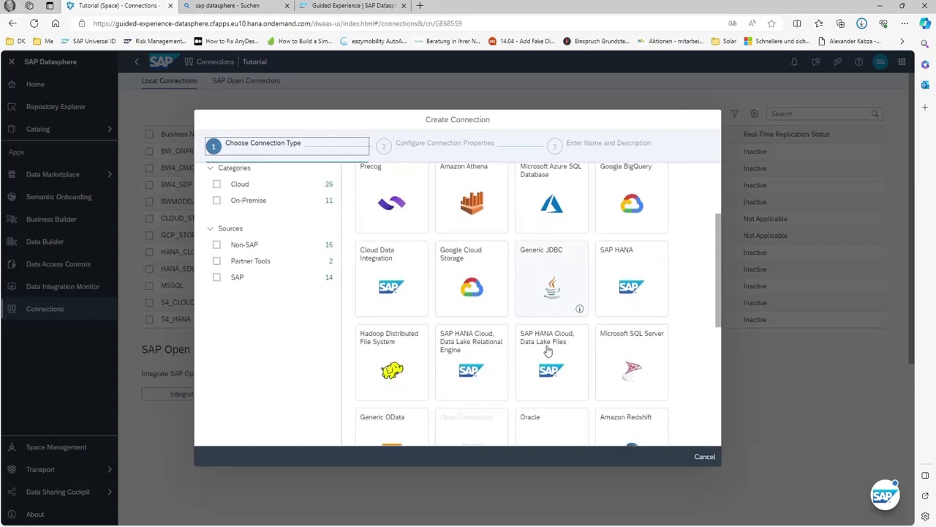
{"action": "scroll", "coordinate": [580, 302], "scroll_direction": "down", "scroll_amount": 1}
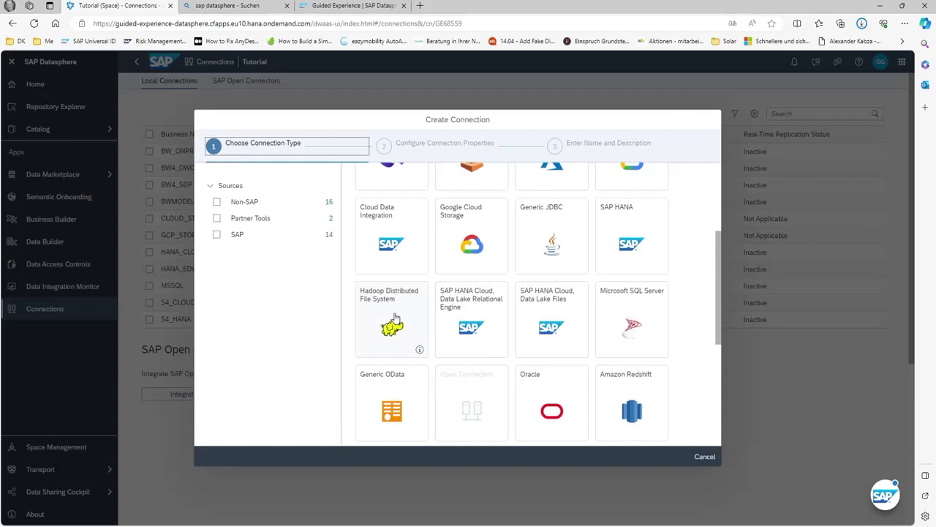
{"action": "scroll", "coordinate": [395, 316], "scroll_direction": "down", "scroll_amount": 1}
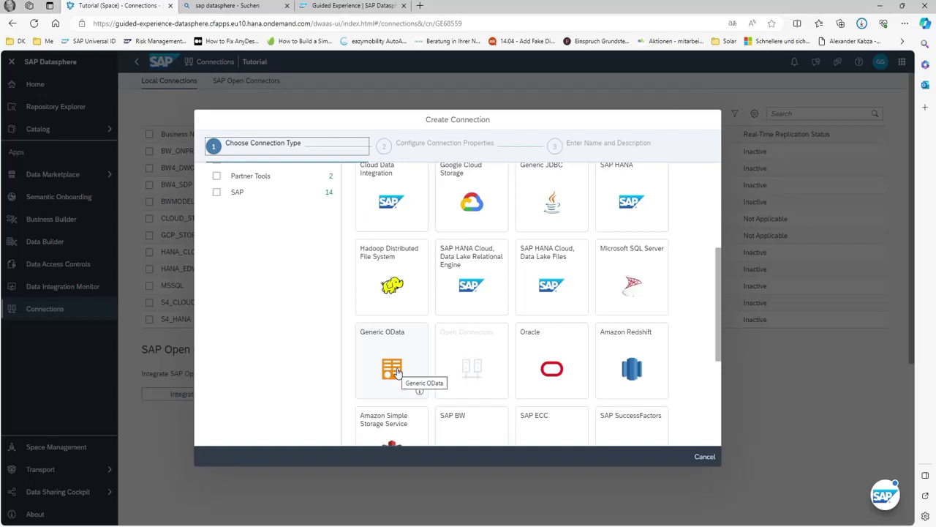
{"action": "scroll", "coordinate": [397, 371], "scroll_direction": "down", "scroll_amount": 1}
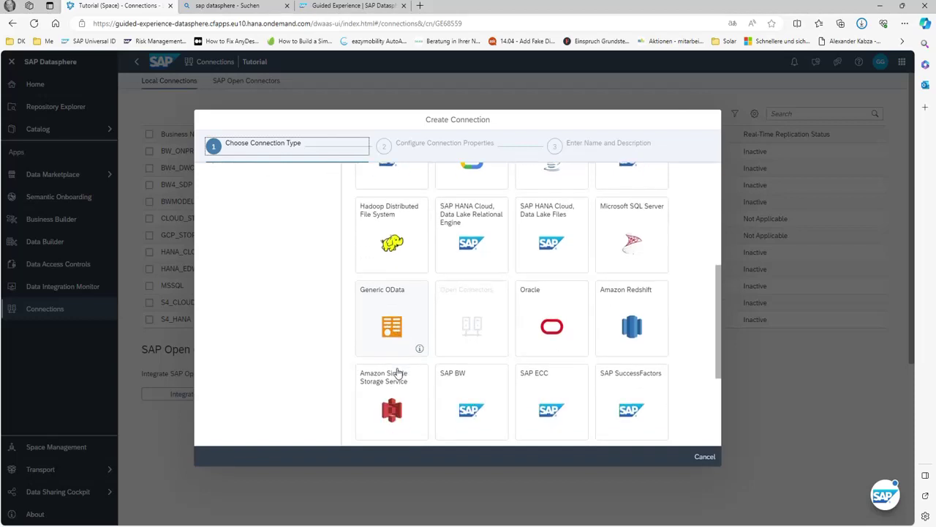
{"action": "scroll", "coordinate": [624, 382], "scroll_direction": "down", "scroll_amount": 1}
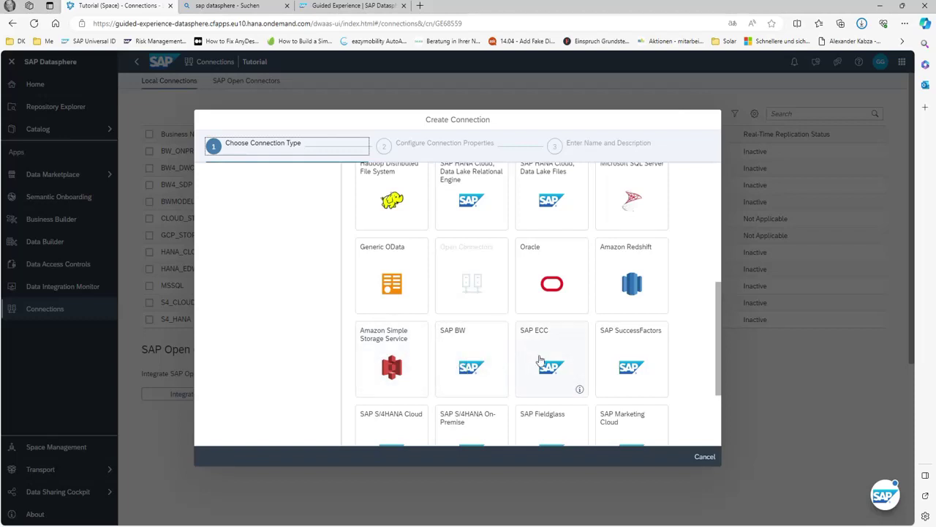
{"action": "scroll", "coordinate": [624, 351], "scroll_direction": "down", "scroll_amount": 1}
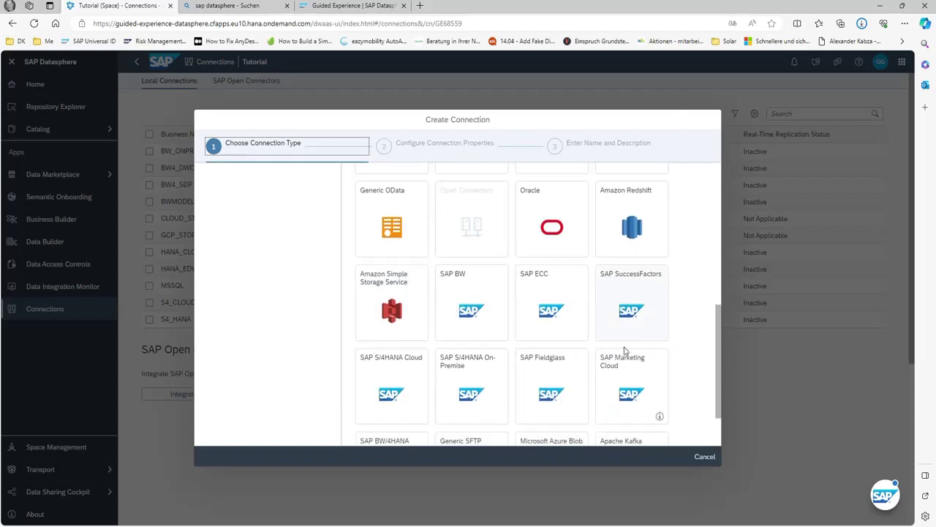
{"action": "scroll", "coordinate": [624, 351], "scroll_direction": "down", "scroll_amount": 1}
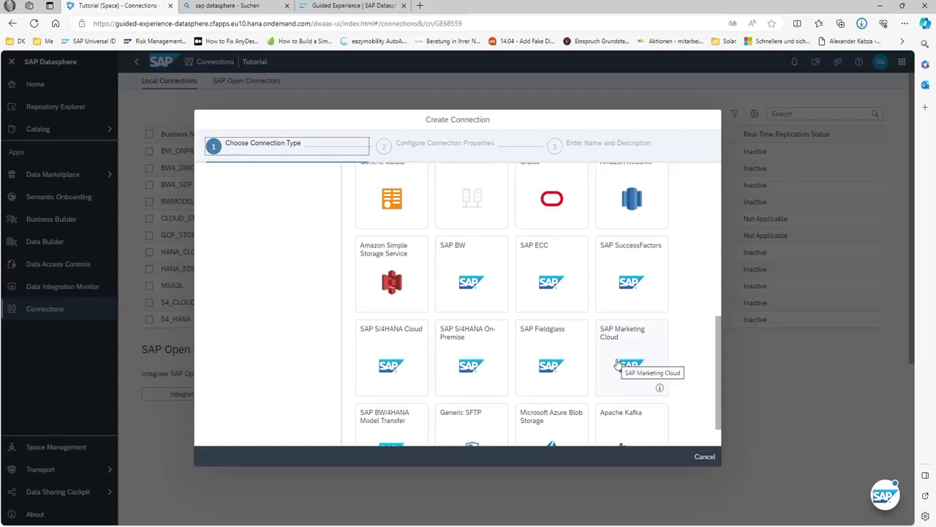
{"action": "scroll", "coordinate": [631, 351], "scroll_direction": "down", "scroll_amount": 1}
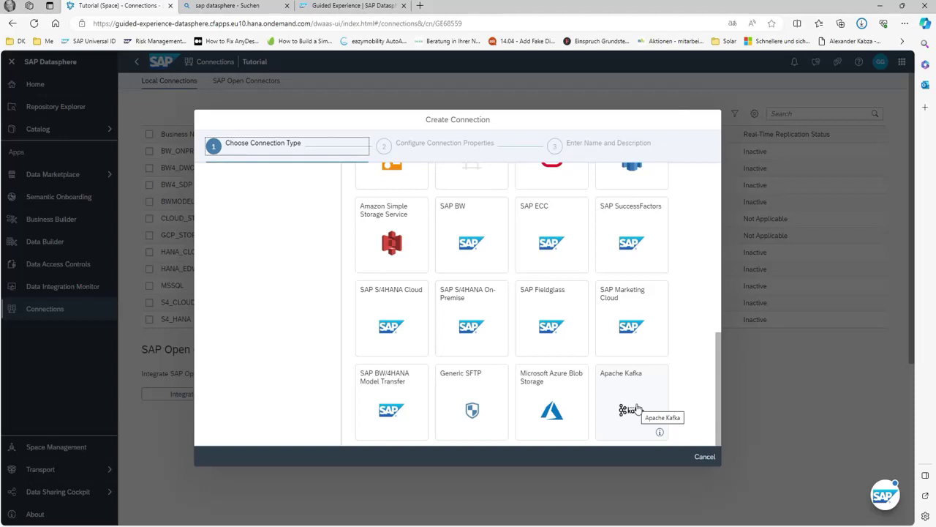
{"action": "scroll", "coordinate": [636, 408], "scroll_direction": "up", "scroll_amount": 5}
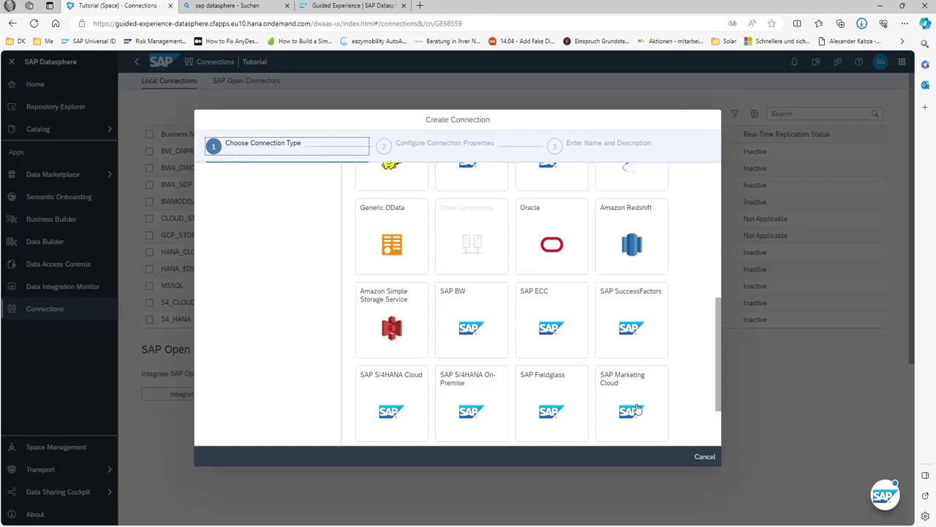
{"action": "scroll", "coordinate": [636, 408], "scroll_direction": "up", "scroll_amount": 2}
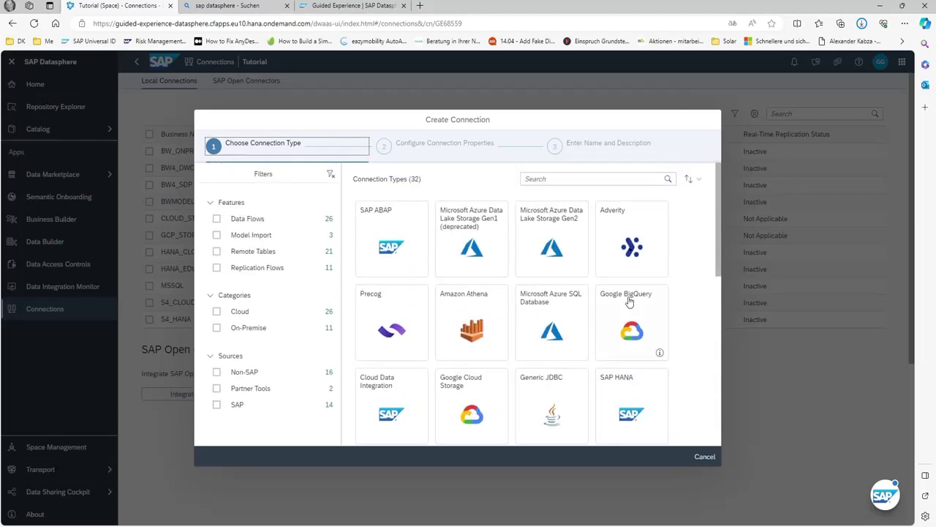
Inspect the Azure Data Lake Storage Gen2 fields, keeping Shared Key authentication, then leave without saving.
{"action": "left_click", "coordinate": [550, 245]}
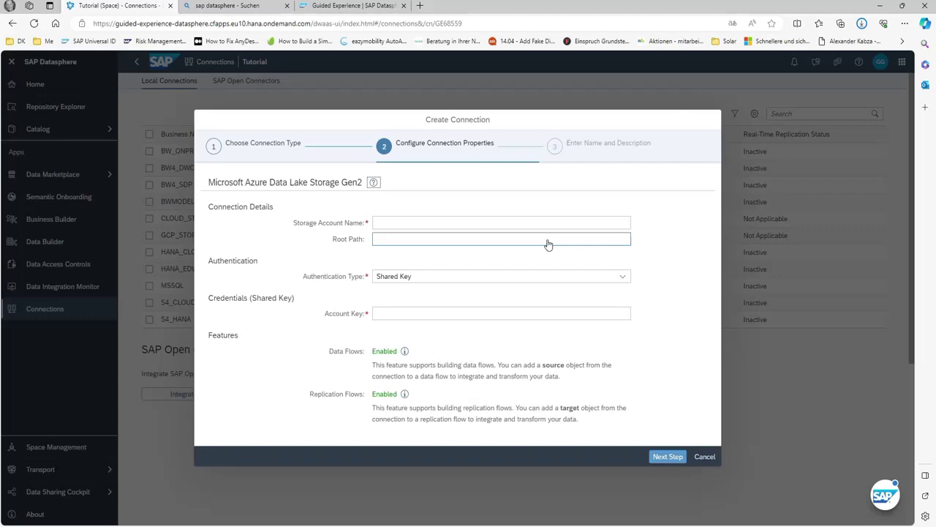
{"action": "left_click", "coordinate": [429, 221]}
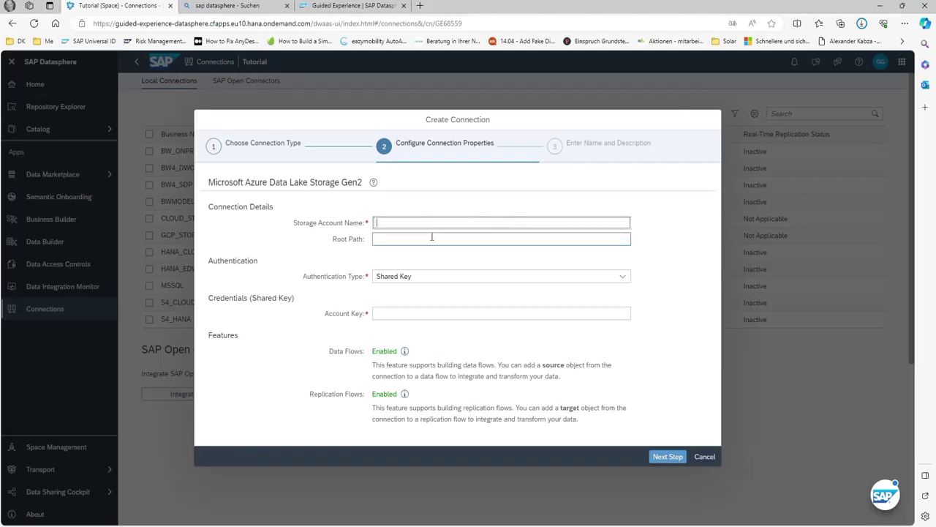
{"action": "left_click", "coordinate": [396, 238]}
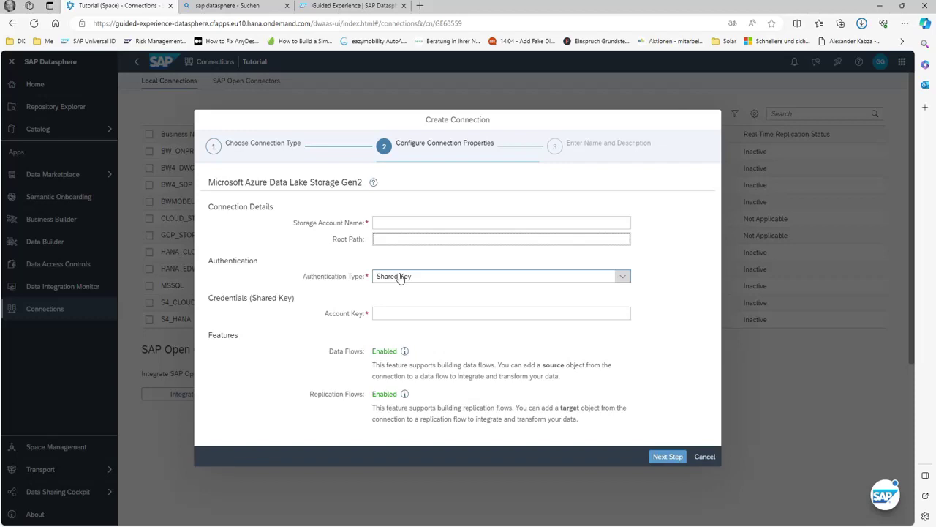
{"action": "left_click", "coordinate": [401, 277]}
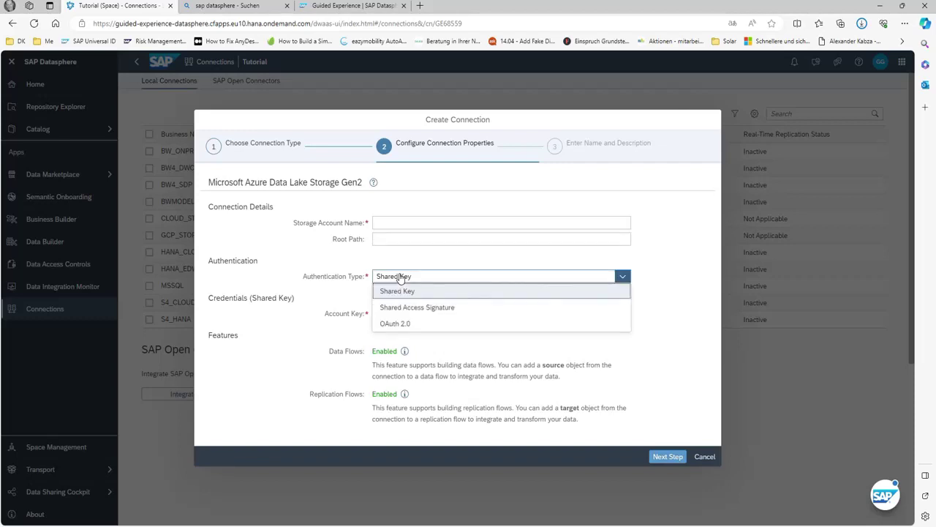
{"action": "left_click", "coordinate": [524, 253]}
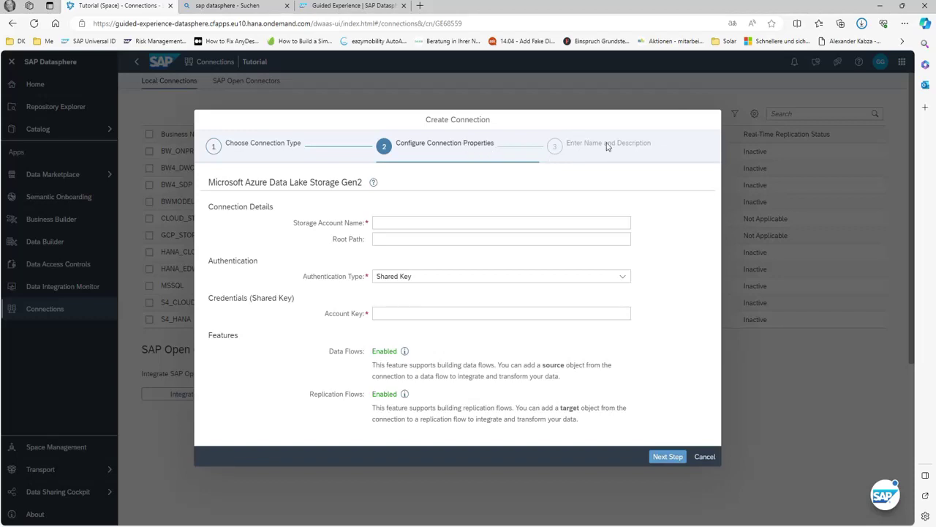
{"action": "left_click", "coordinate": [706, 457]}
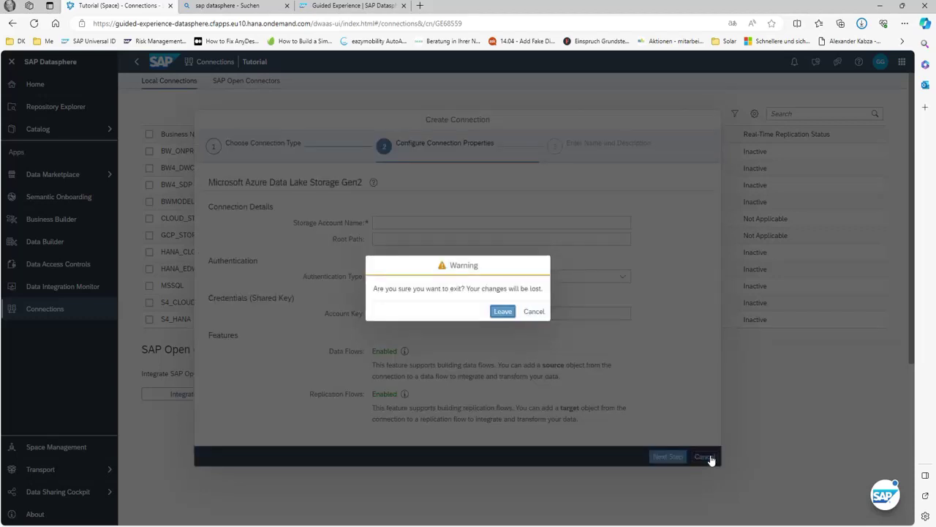
{"action": "left_click", "coordinate": [505, 311]}
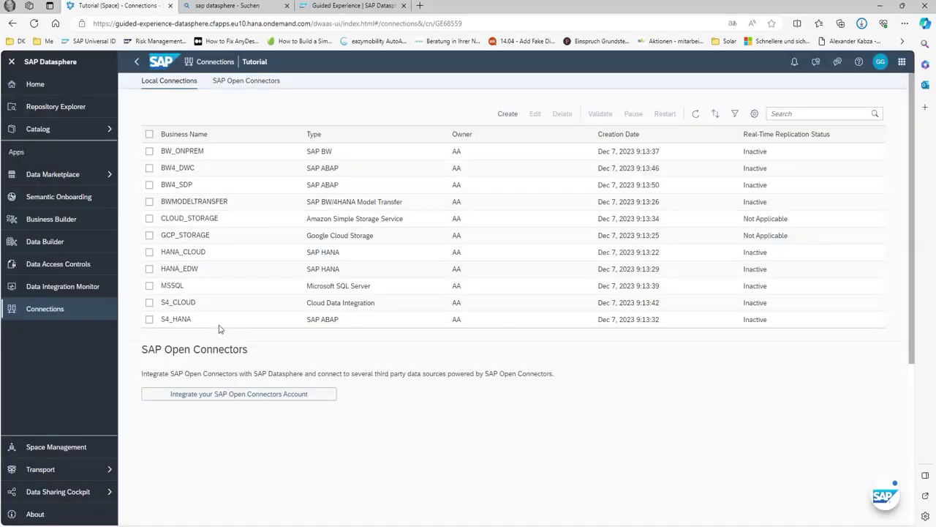
{"action": "left_click", "coordinate": [149, 287]}
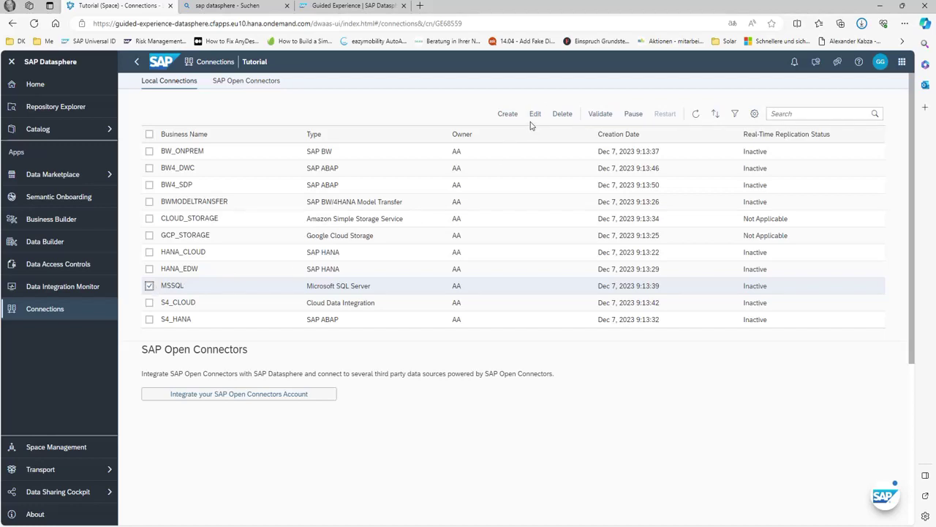
{"action": "left_click", "coordinate": [534, 115]}
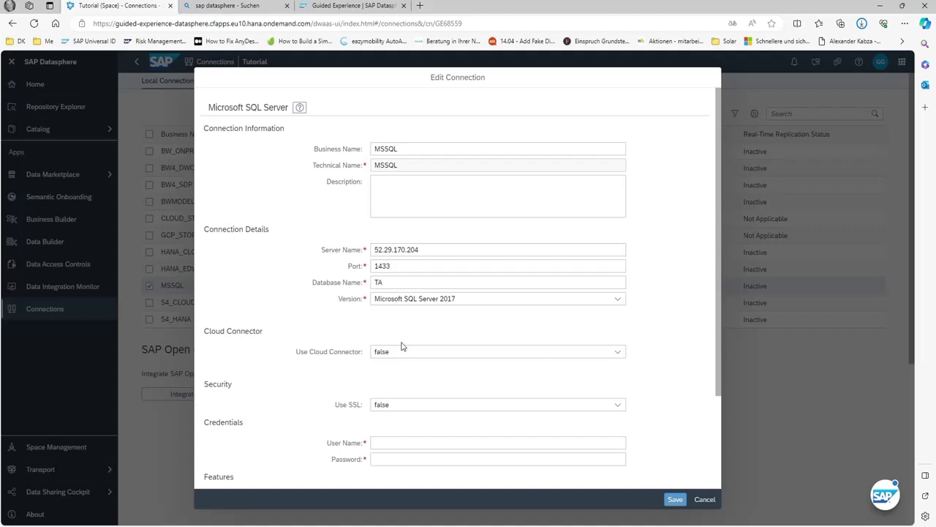
{"action": "scroll", "coordinate": [402, 344], "scroll_direction": "down", "scroll_amount": 3}
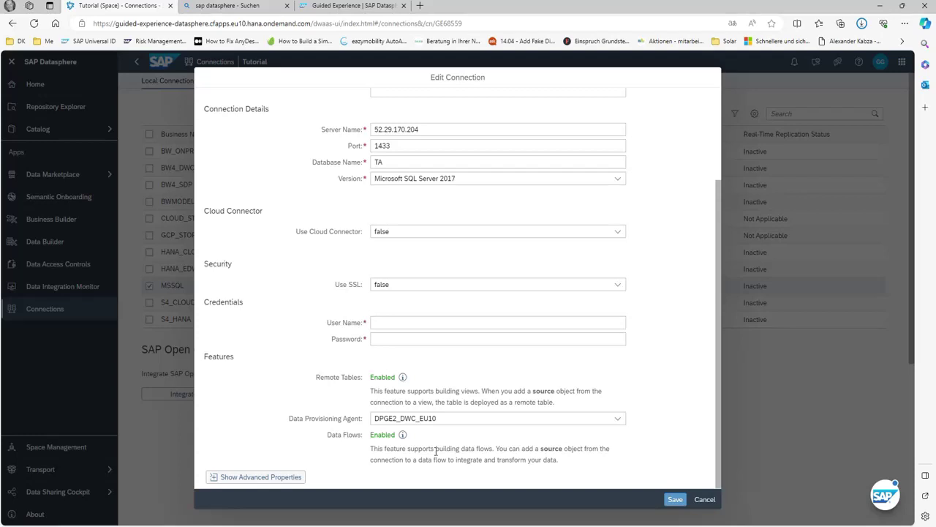
{"action": "left_click", "coordinate": [284, 477]}
{"action": "scroll", "coordinate": [464, 365], "scroll_direction": "down", "scroll_amount": 4}
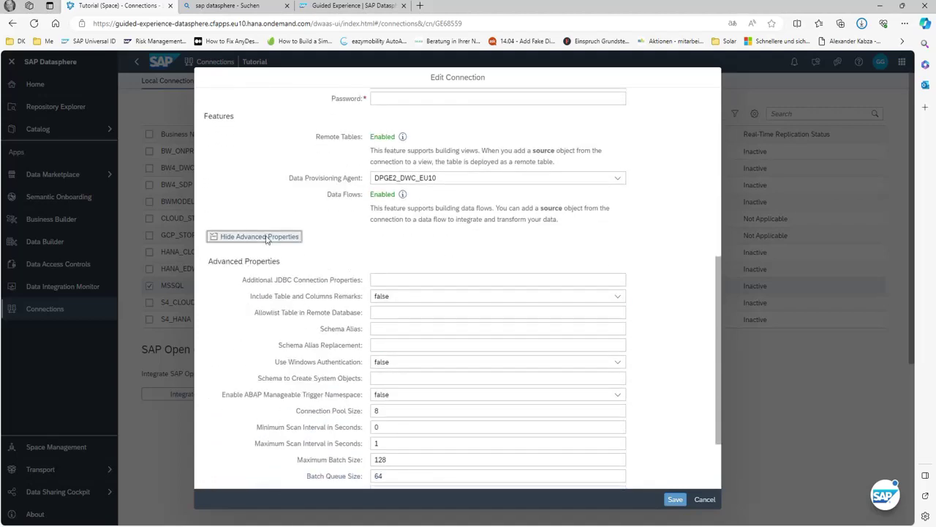
{"action": "scroll", "coordinate": [267, 240], "scroll_direction": "down", "scroll_amount": 2}
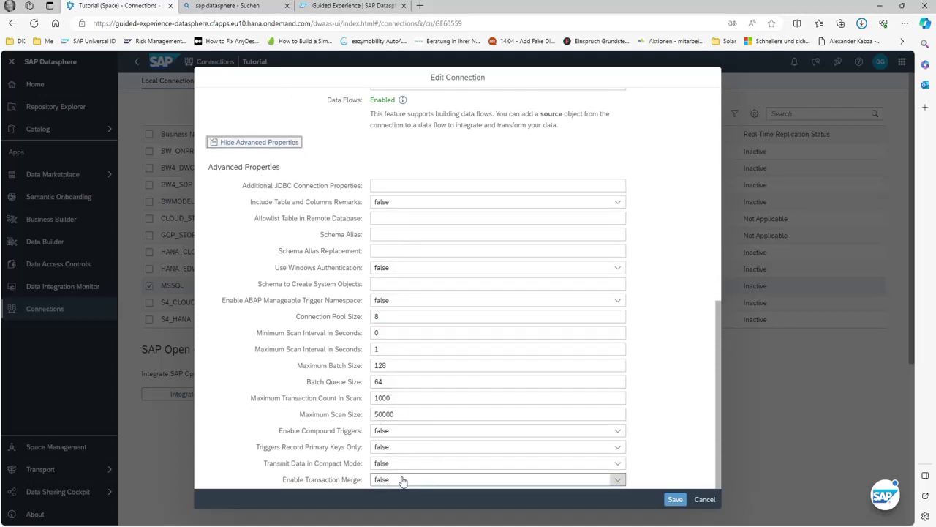
{"action": "left_click", "coordinate": [704, 499]}
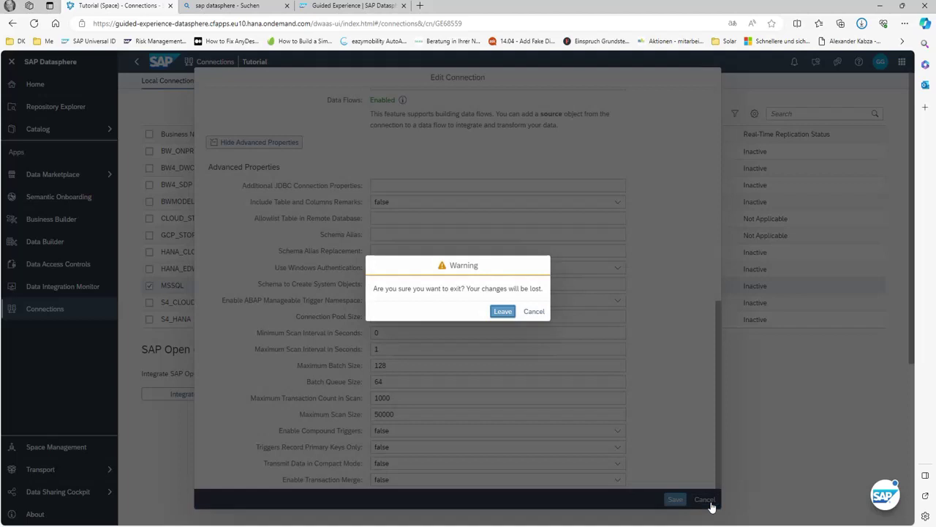
{"action": "left_click", "coordinate": [500, 313]}
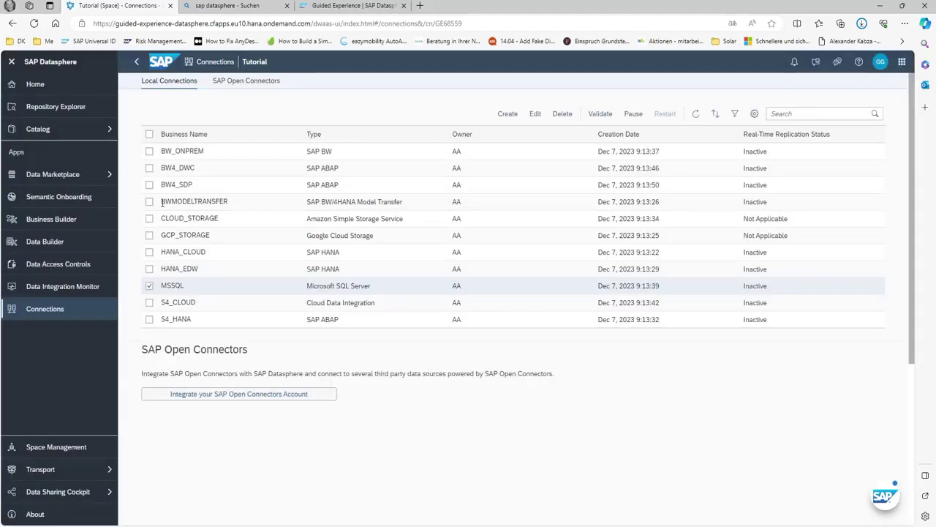
{"action": "left_click", "coordinate": [150, 201]}
{"action": "left_click", "coordinate": [150, 285]}
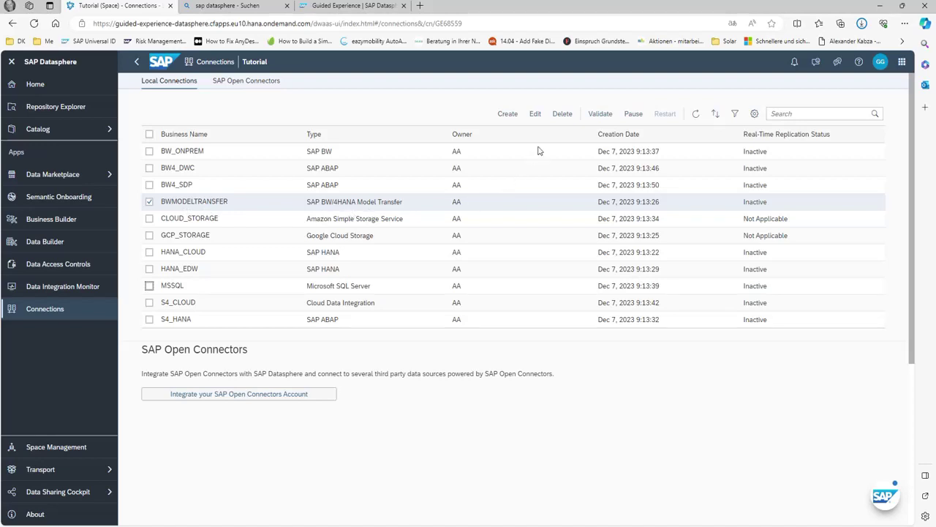
{"action": "left_click", "coordinate": [539, 115]}
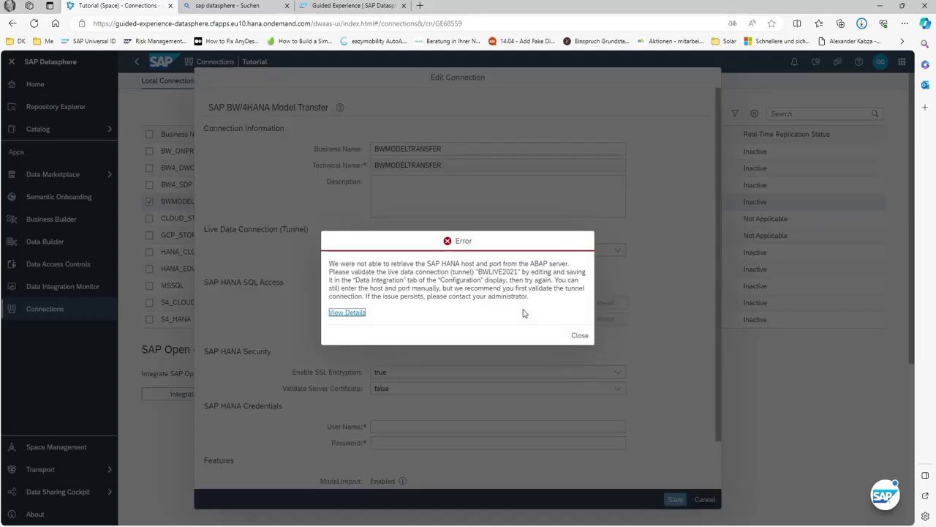
{"action": "left_click", "coordinate": [579, 335]}
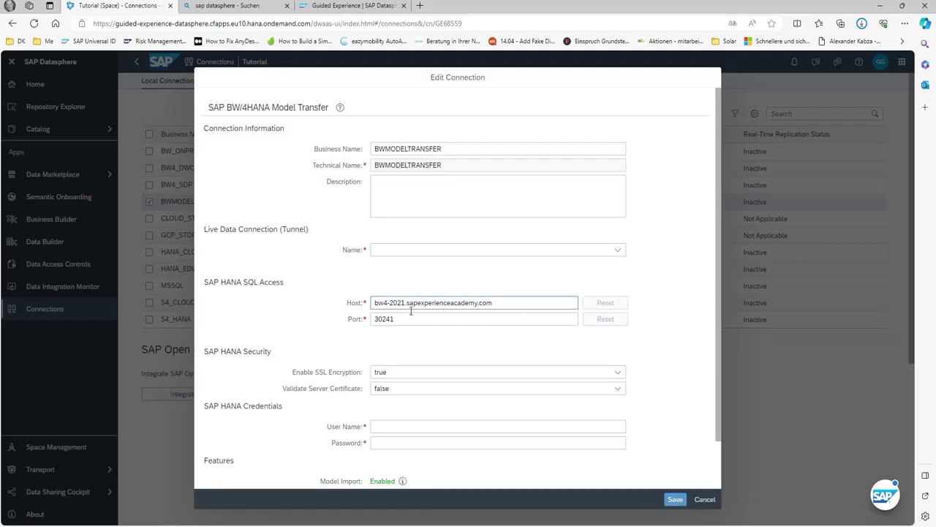
{"action": "scroll", "coordinate": [390, 337], "scroll_direction": "down", "scroll_amount": 2}
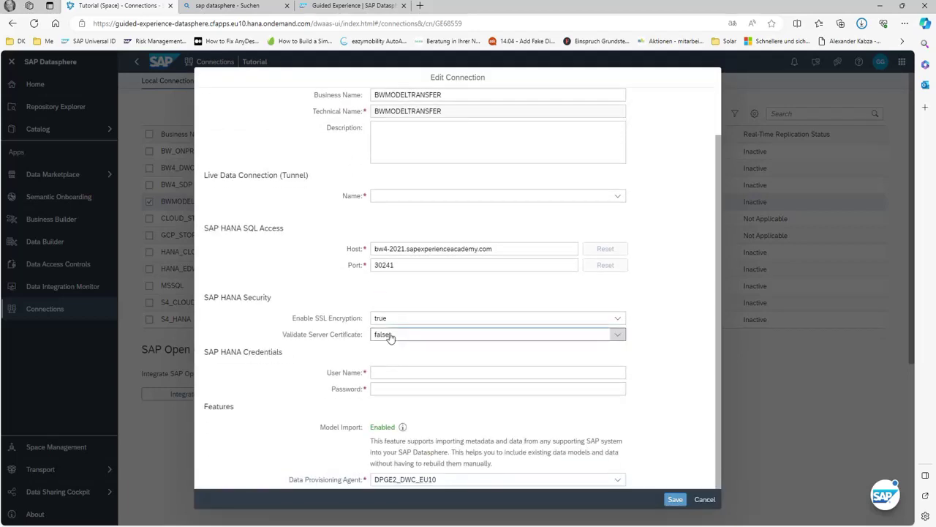
{"action": "left_click", "coordinate": [385, 391]}
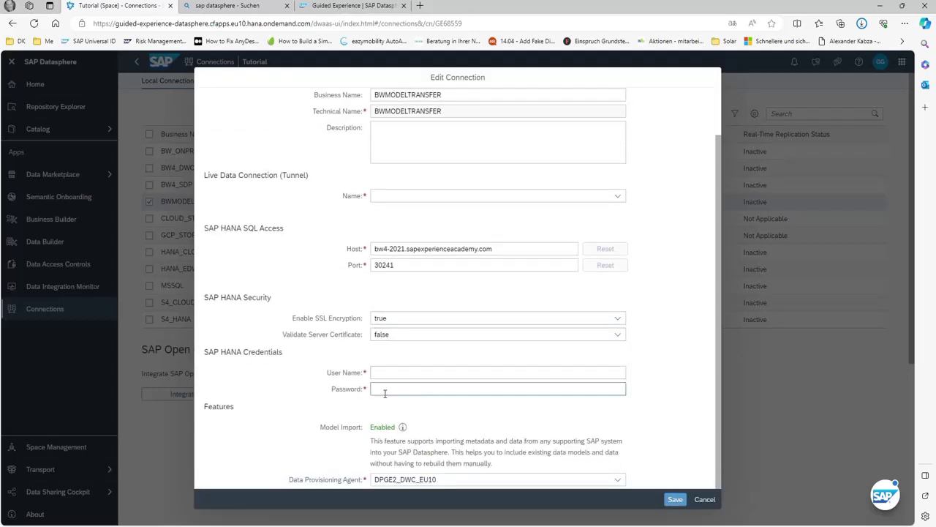
{"action": "left_click", "coordinate": [423, 374]}
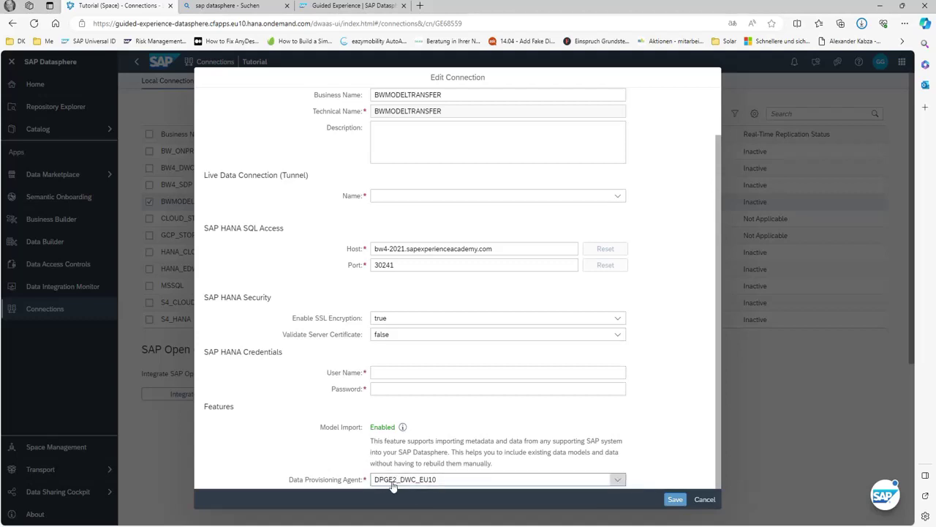
{"action": "left_click", "coordinate": [704, 499]}
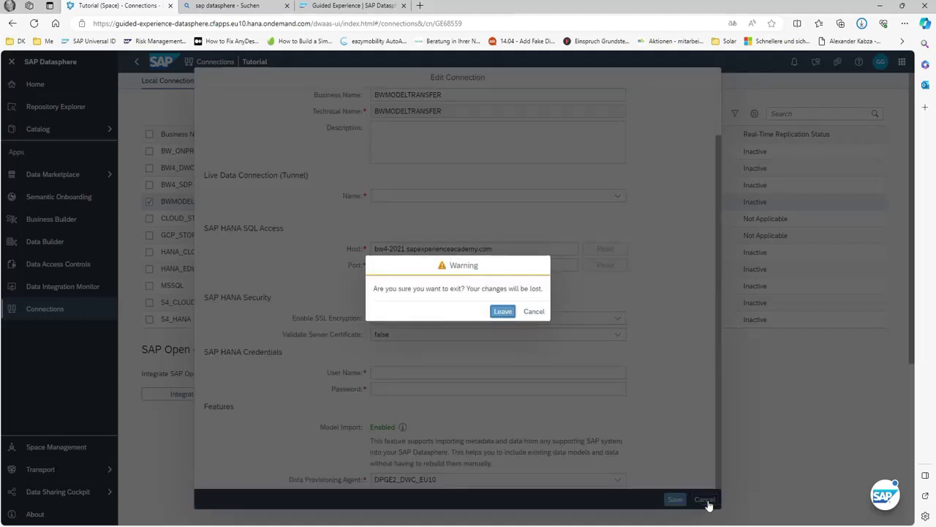
{"action": "left_click", "coordinate": [502, 311]}
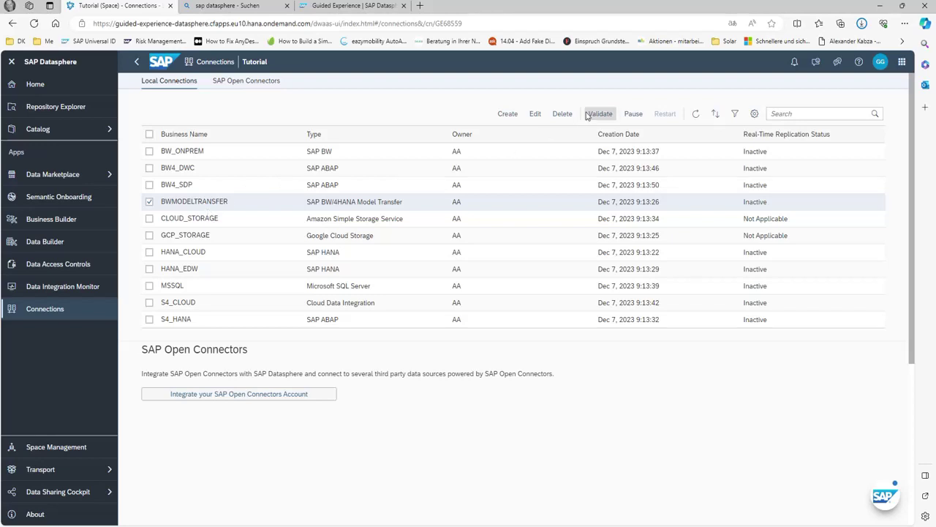
Switch the selection from BWMODELTRANSFER to HANA_CLOUD and validate that connection.
{"action": "left_click", "coordinate": [149, 202]}
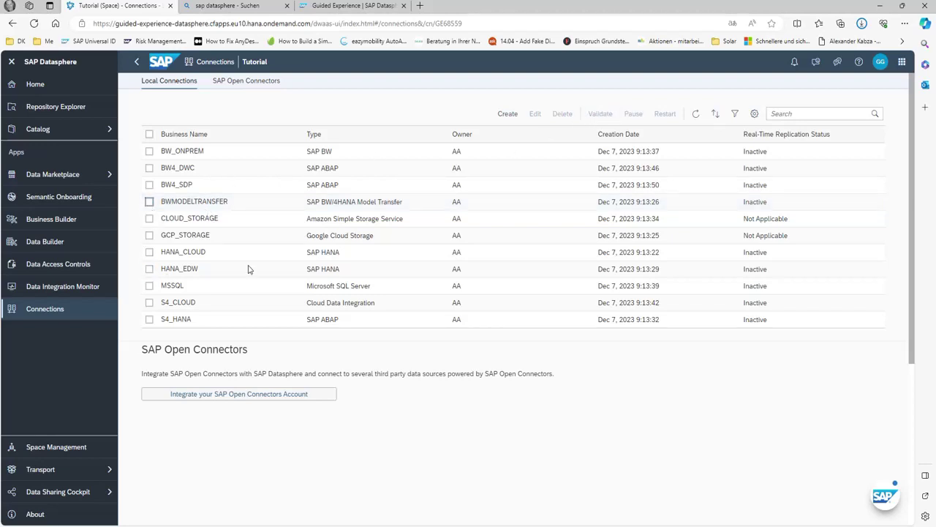
{"action": "left_click", "coordinate": [150, 253]}
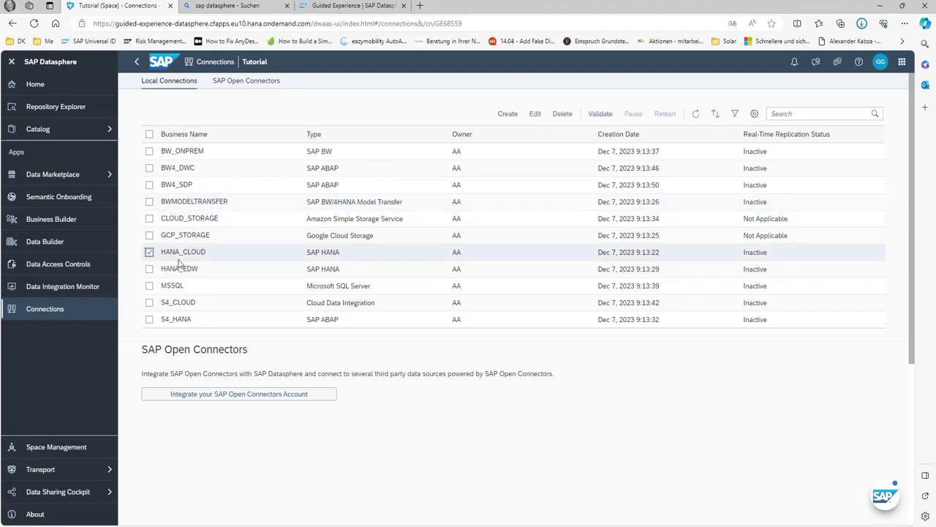
{"action": "left_click", "coordinate": [606, 121]}
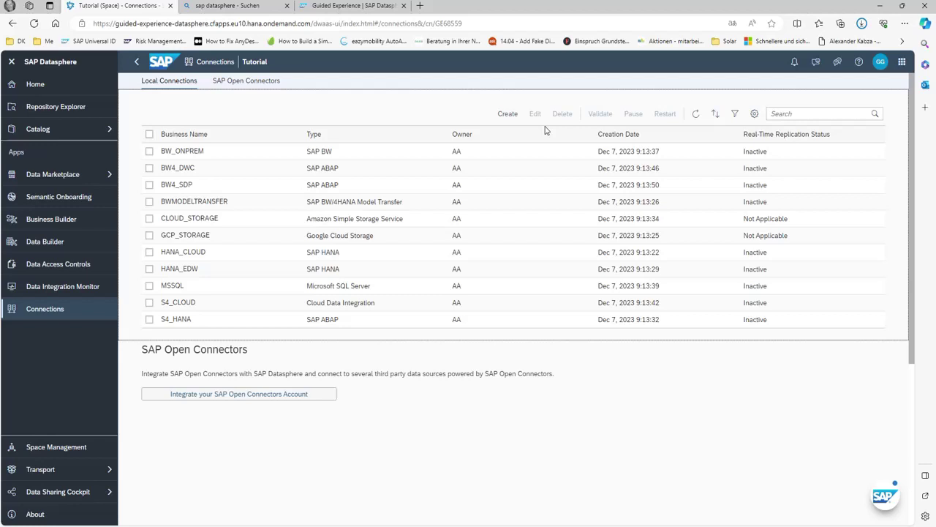
{"action": "left_click", "coordinate": [508, 115]}
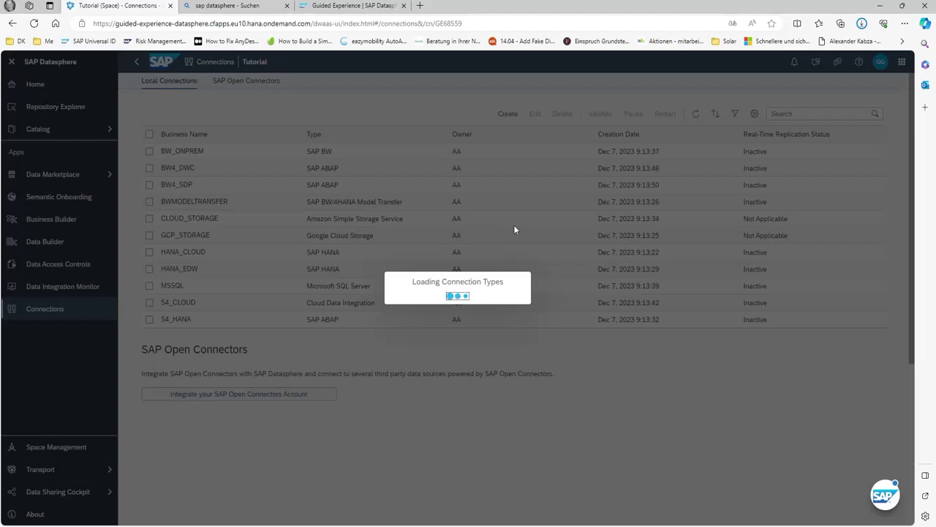
{"action": "scroll", "coordinate": [524, 316], "scroll_direction": "down", "scroll_amount": 5}
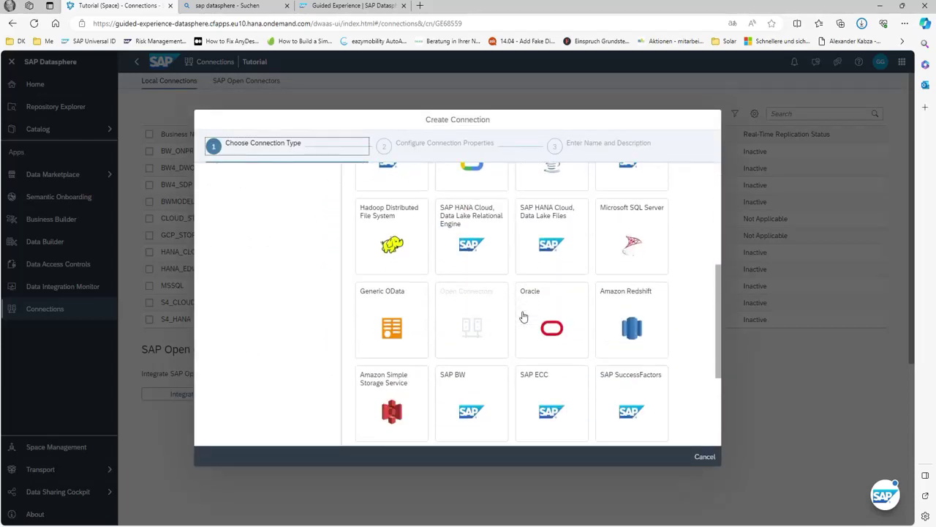
{"action": "mouse_move", "coordinate": [497, 350]}
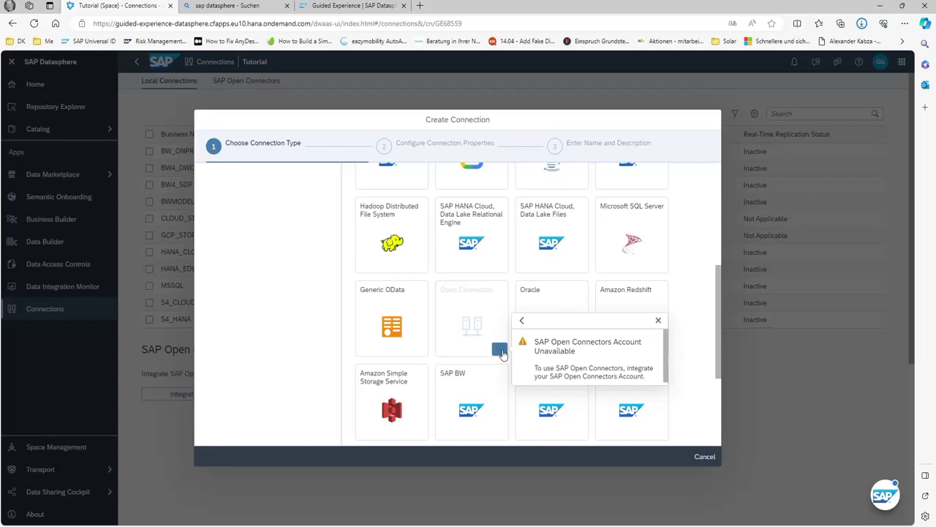
{"action": "scroll", "coordinate": [594, 365], "scroll_direction": "down", "scroll_amount": 1}
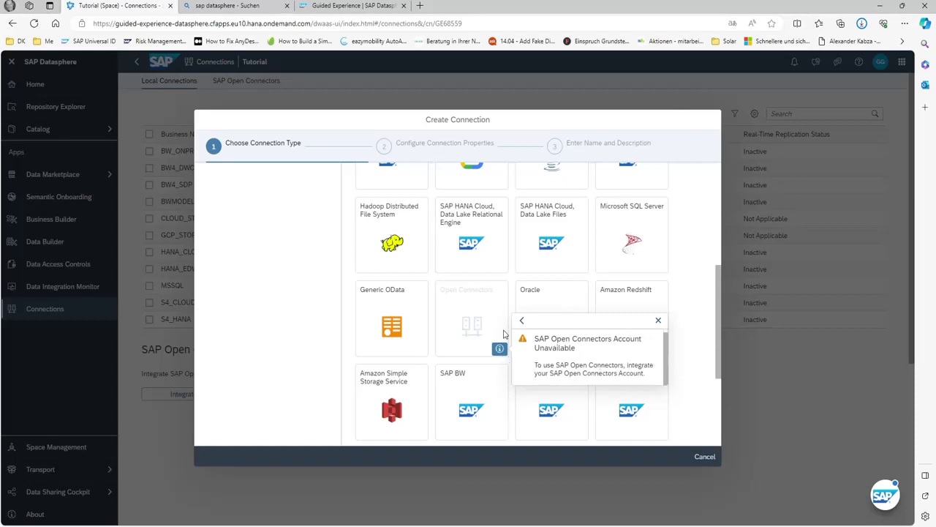
{"action": "left_click", "coordinate": [658, 320]}
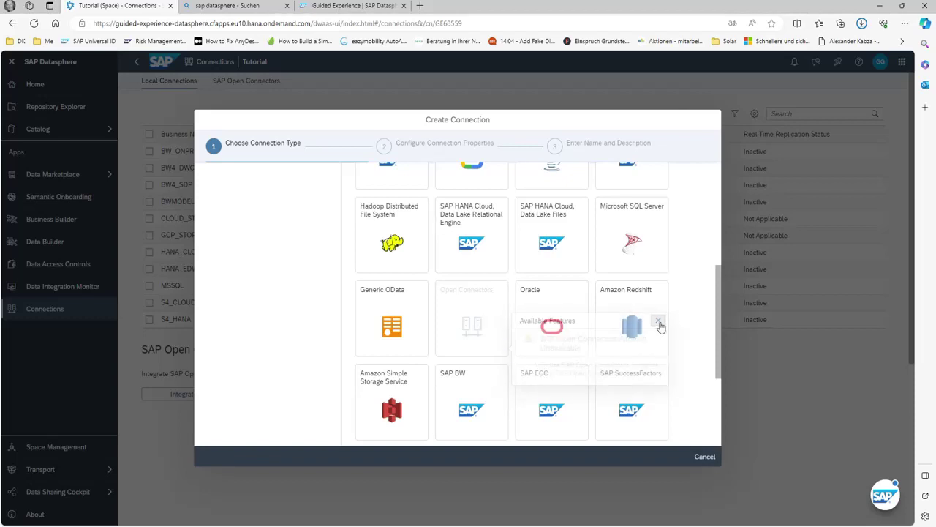
{"action": "left_click", "coordinate": [705, 456]}
{"action": "left_click", "coordinate": [516, 311]}
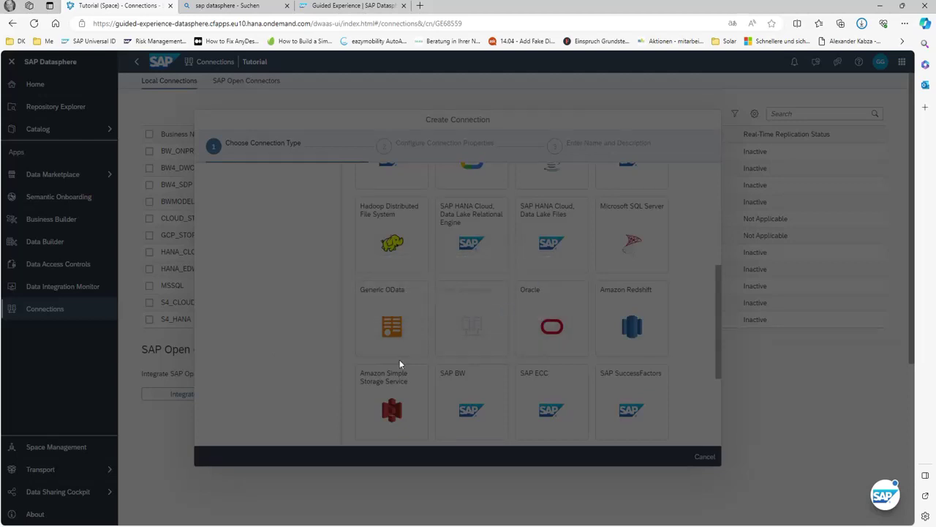